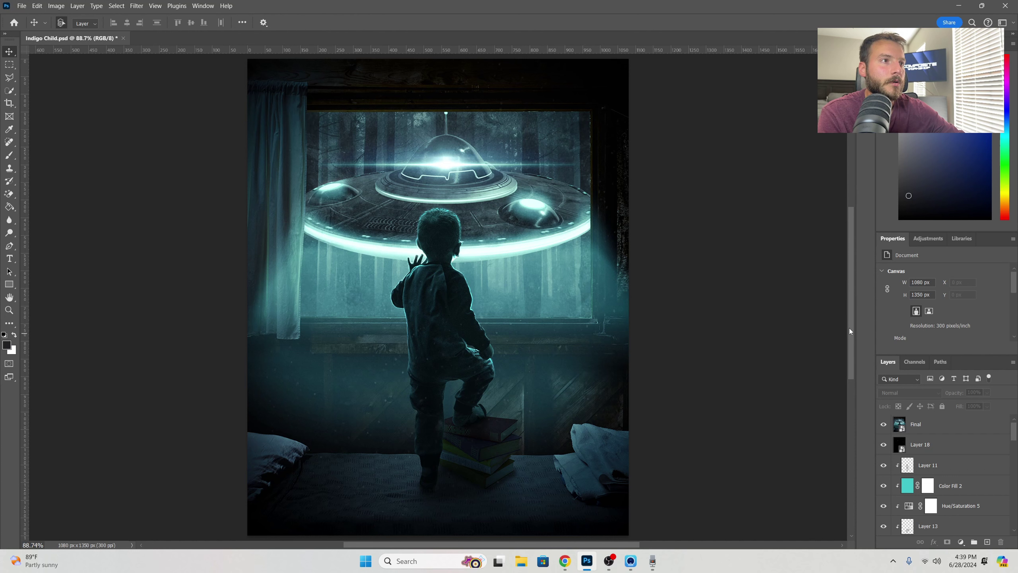
Select the Hue/Saturation 1 mask, then the bedroom on Layer 1, switching between Brush and Move tools.
left_click_drag(1013, 432, 998, 531)
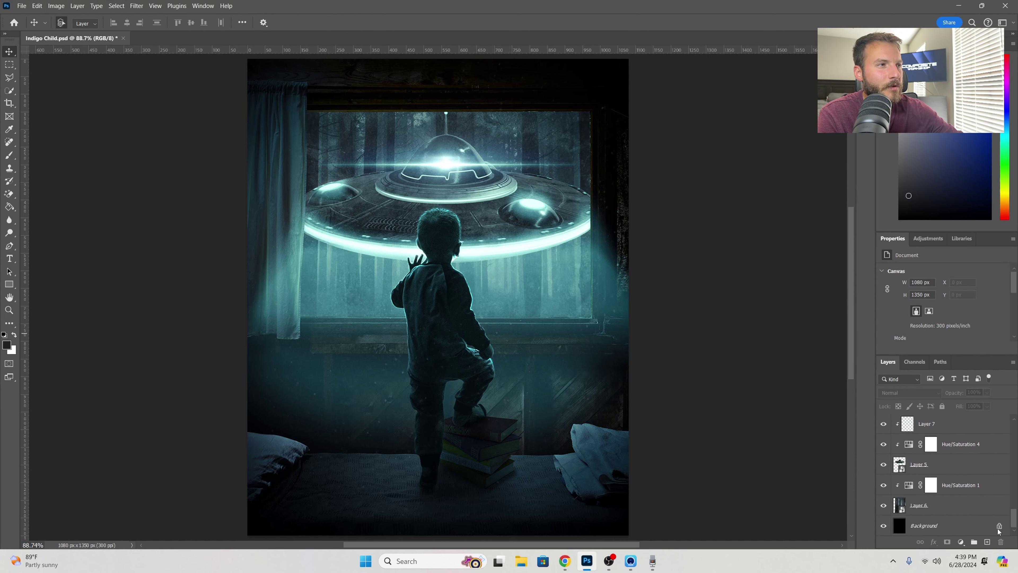
left_click(931, 485)
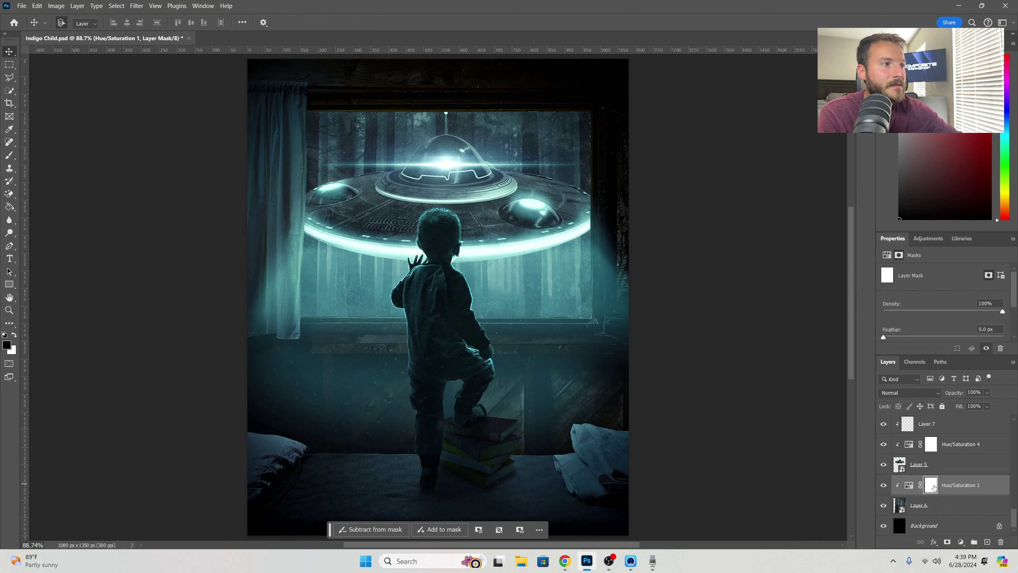
left_click(10, 157)
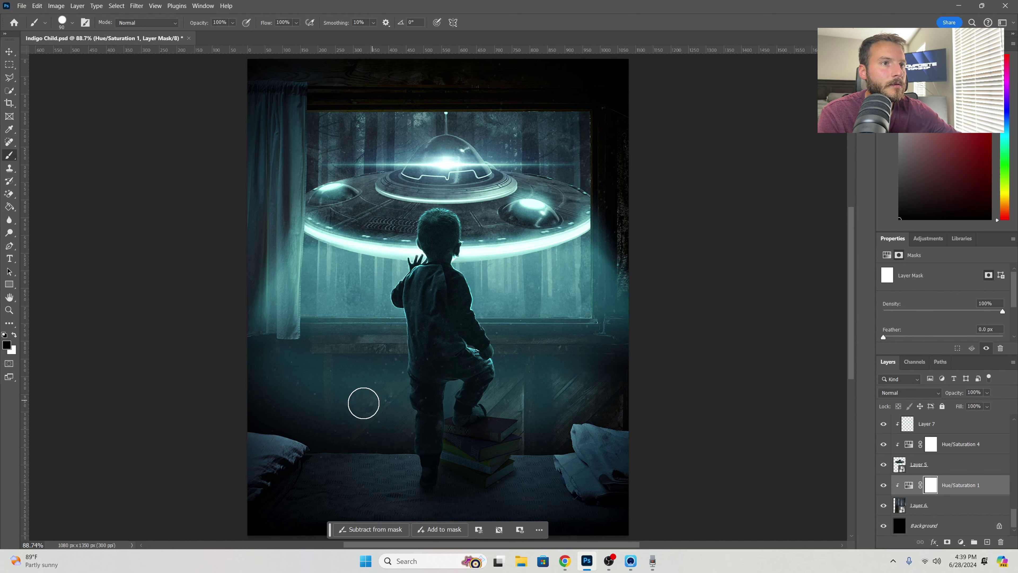
scroll(942, 473, "up", 5)
left_click(918, 471)
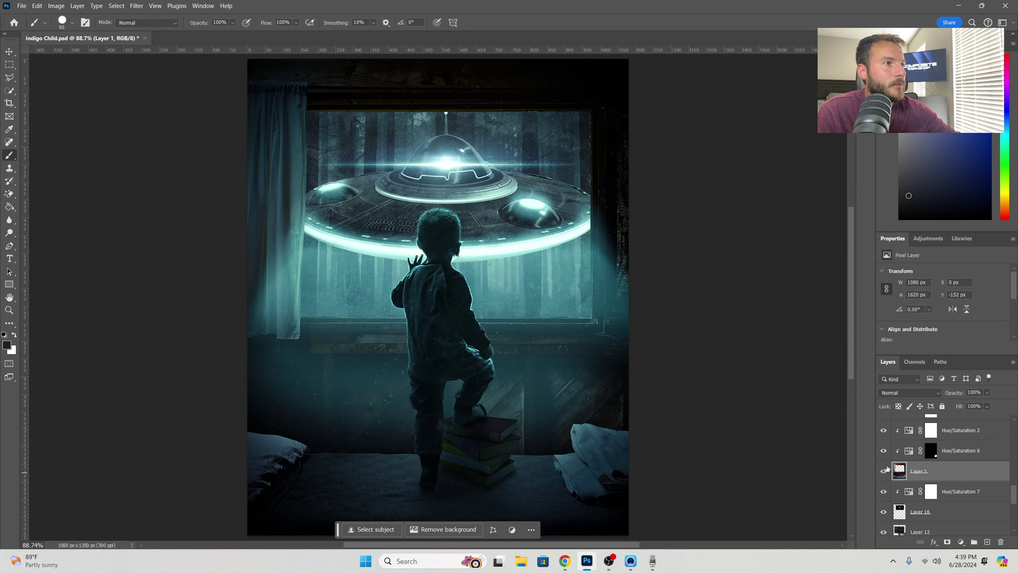
left_click(10, 52)
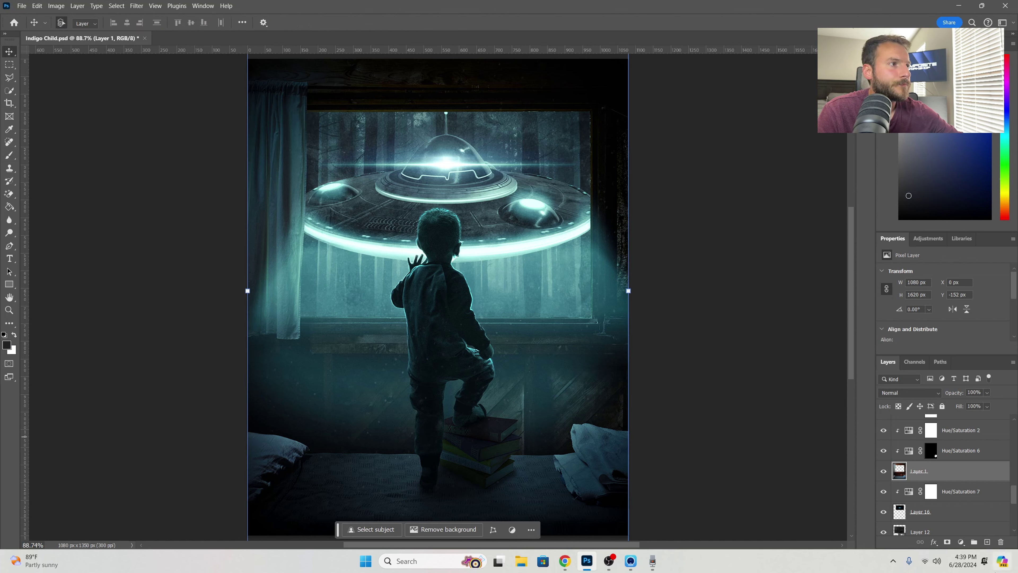
scroll(916, 446, "down", 1)
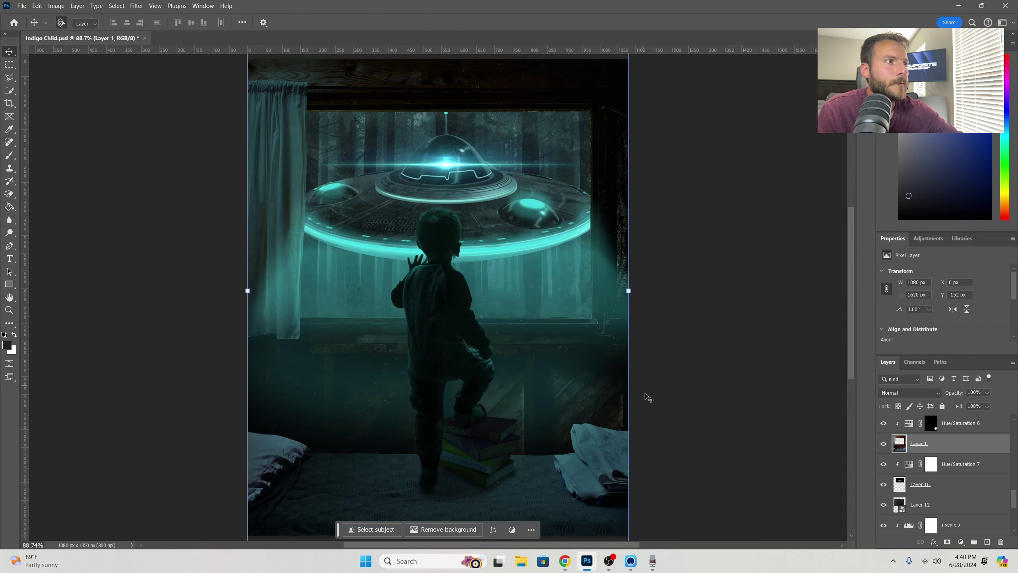
scroll(935, 455, "up", 5)
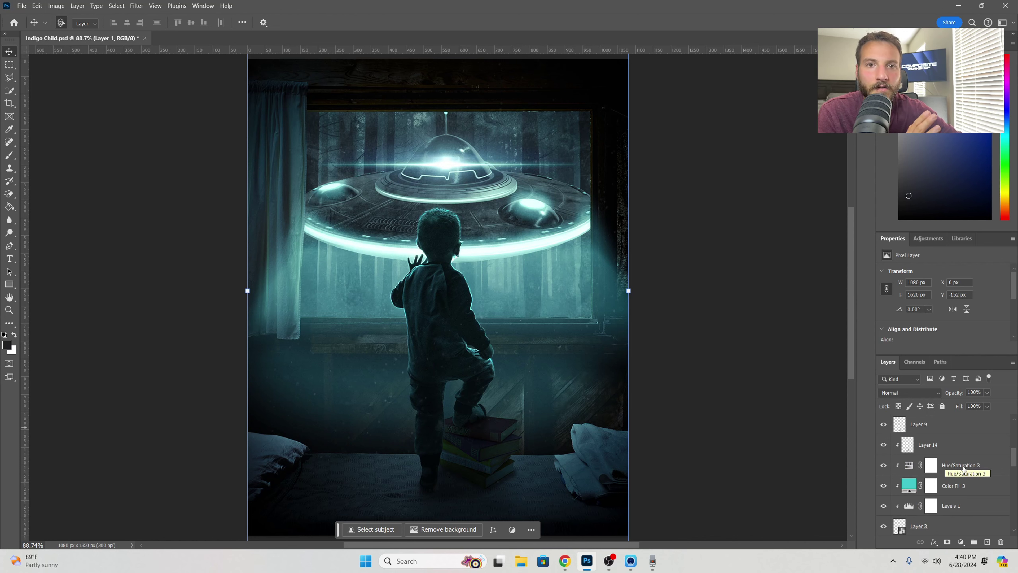
Hide every layer above the forest, then show the bedroom on Layer 1 and the UFO dome flare.
scroll(885, 424, "up", 5)
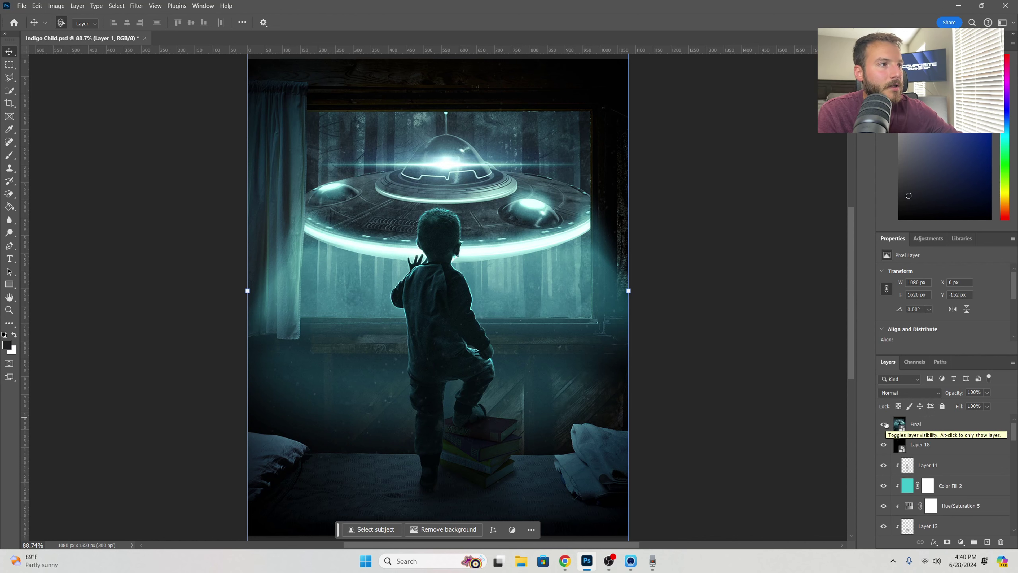
left_click_drag(884, 423, 883, 485)
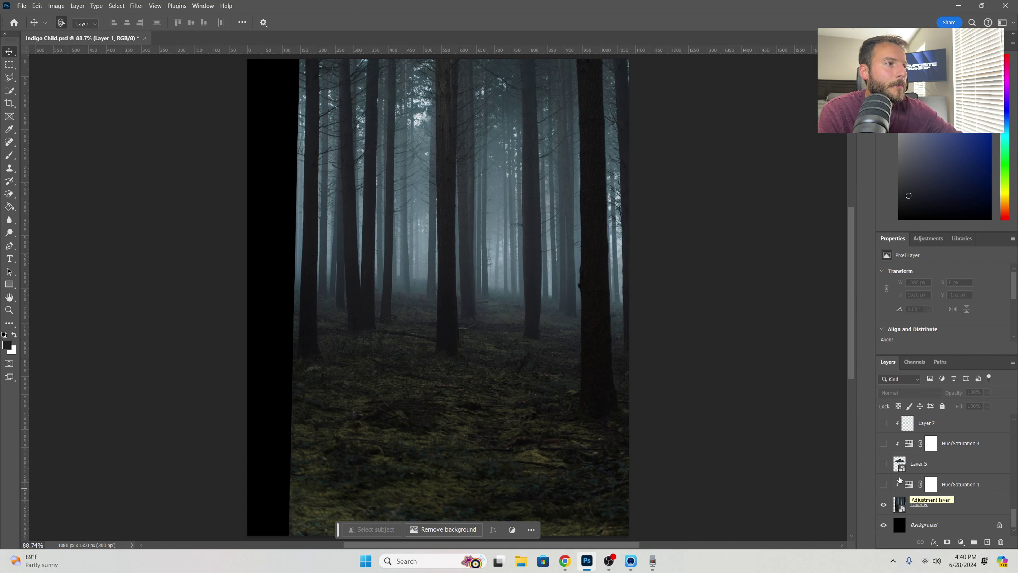
scroll(922, 473, "up", 5)
left_click(884, 423)
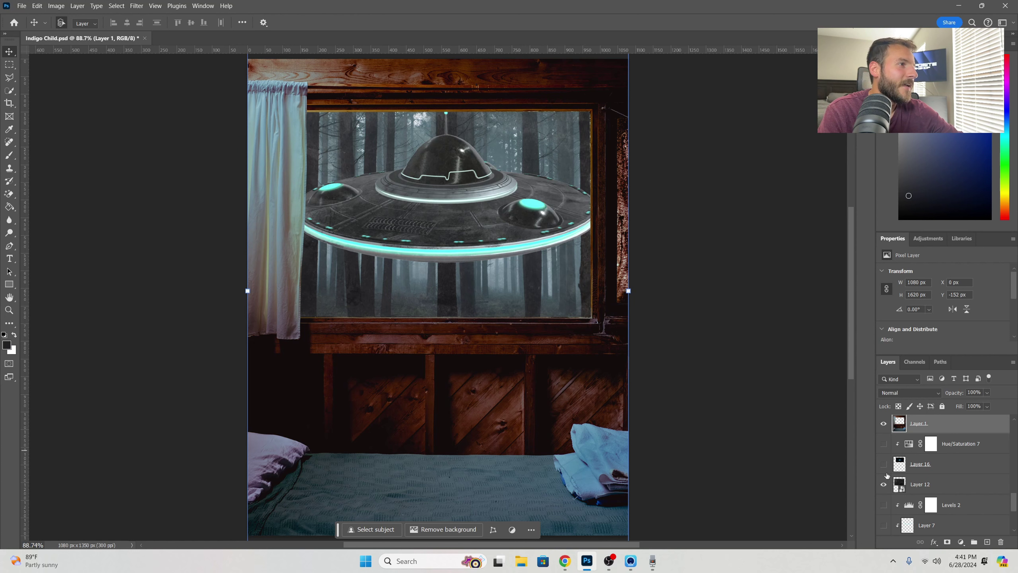
left_click(884, 464)
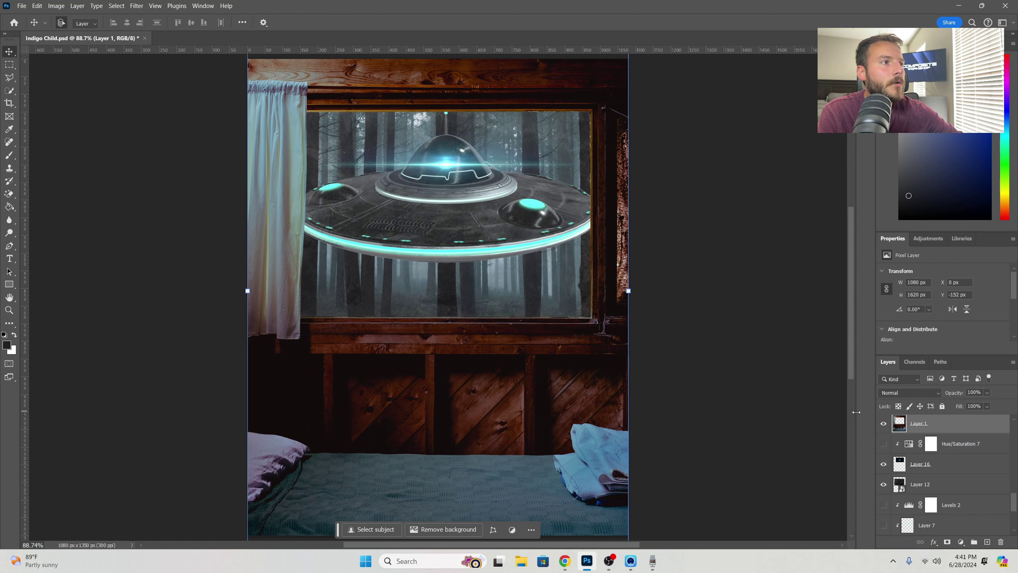
Select Layer 16 to inspect it, show the boy on Layer 2, and deselect all layers.
left_click(921, 464)
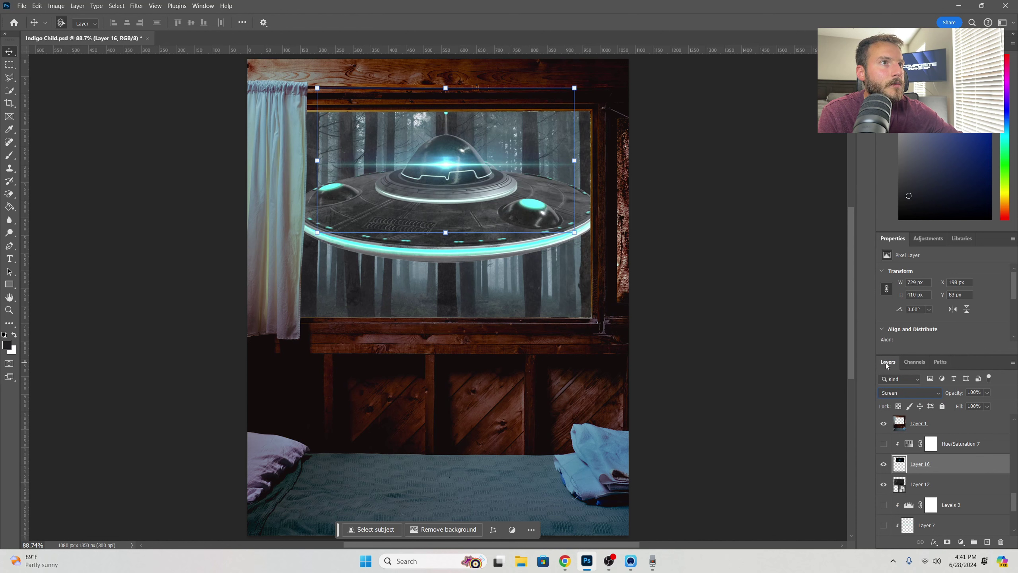
scroll(919, 454, "up", 3)
scroll(918, 455, "up", 5)
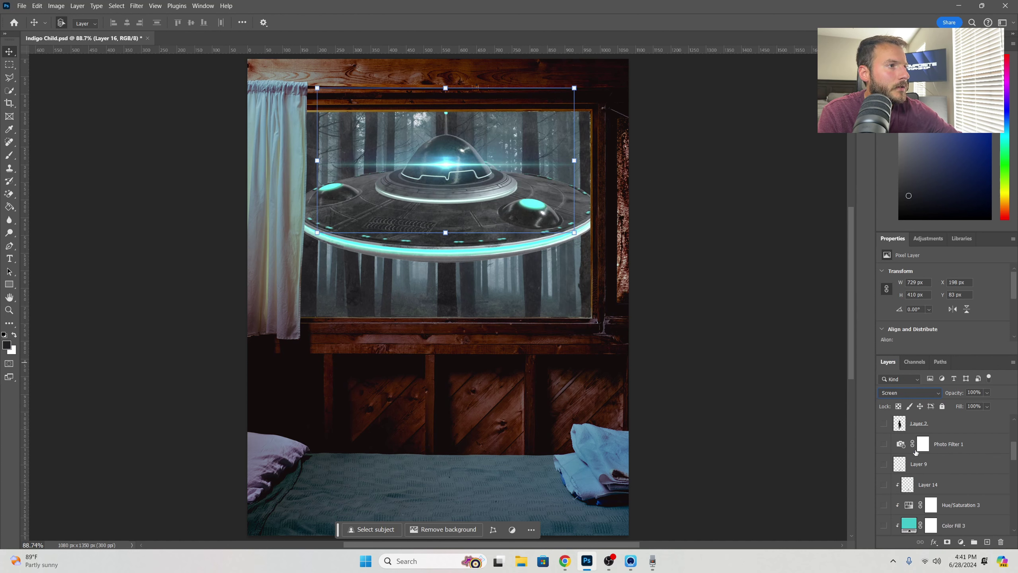
left_click(883, 423)
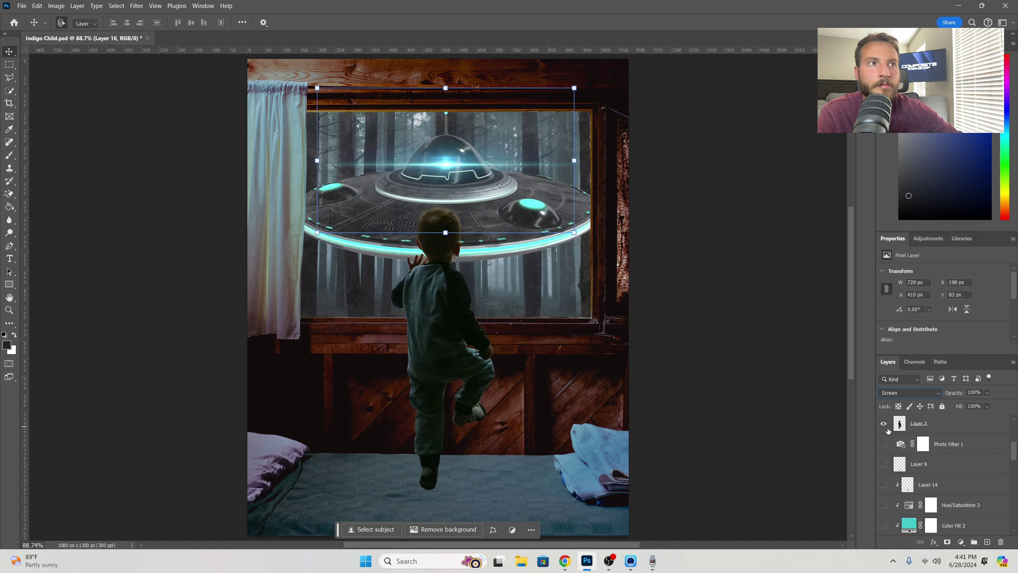
left_click(594, 439)
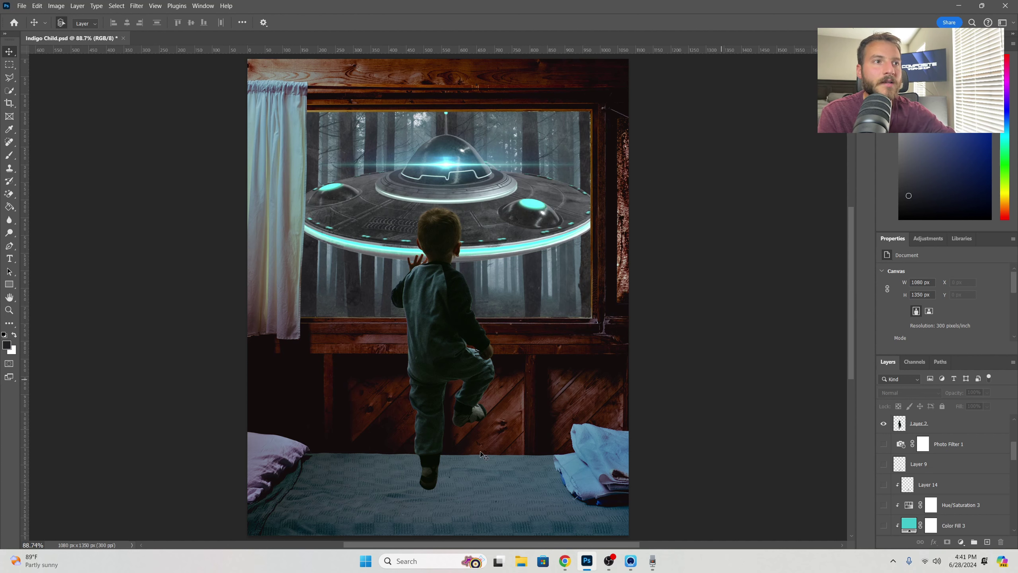
Scroll the Layers panel to review the stack around Background, Layer 6 and Hue/Saturation 1.
scroll(914, 485, "up", 3)
scroll(914, 486, "up", 1)
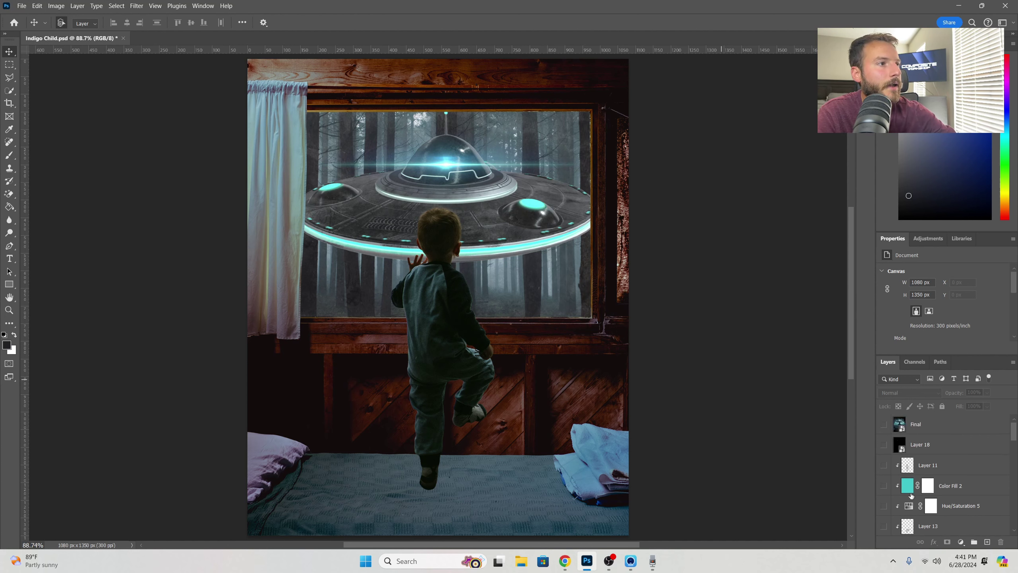
scroll(889, 496, "down", 4)
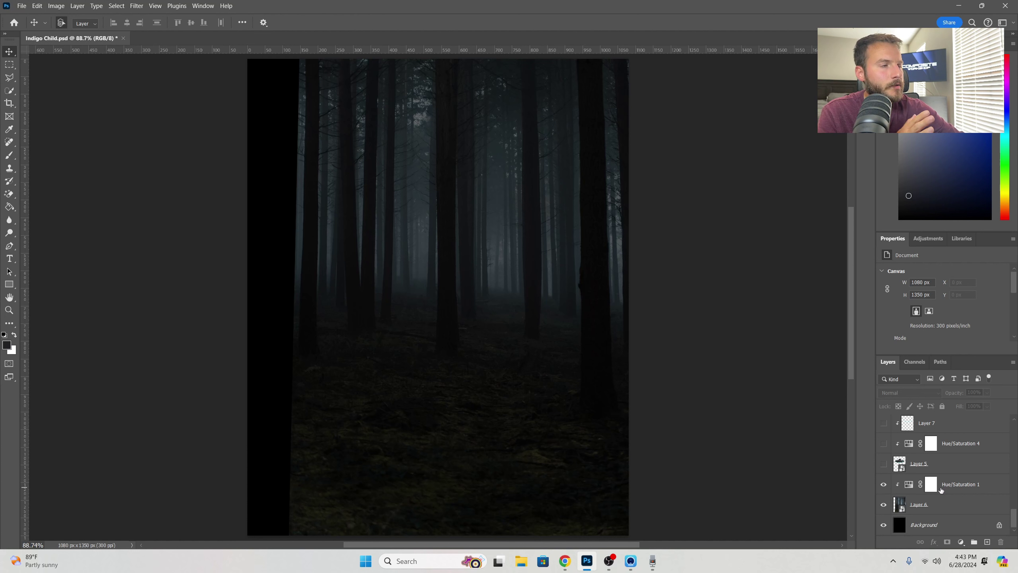
Show the UFO on Layer 5 with its darkening adjustment and the cyan glow on Layer 7.
left_click(884, 464)
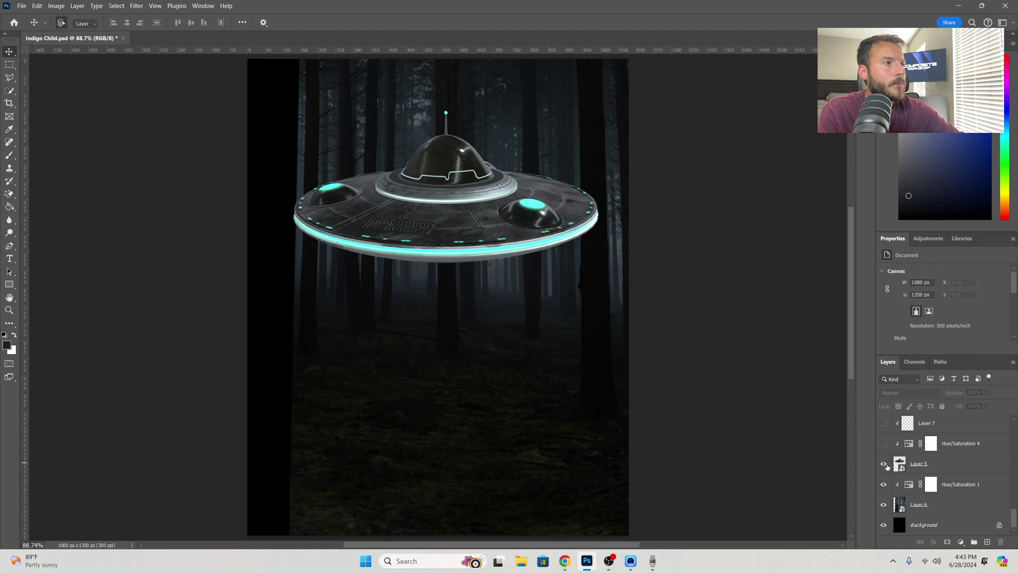
scroll(884, 477, "up", 2)
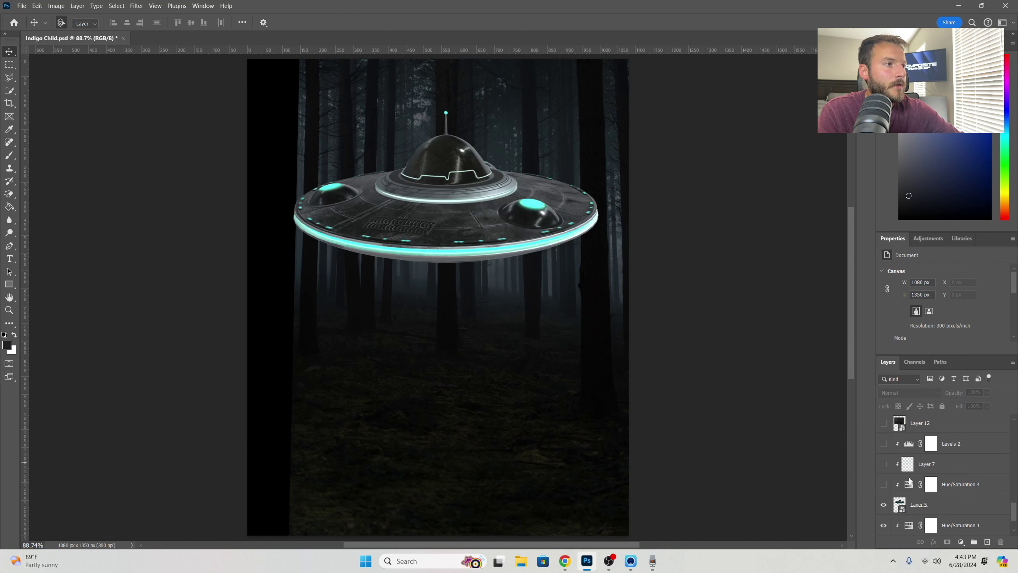
left_click(883, 484)
left_click(883, 464)
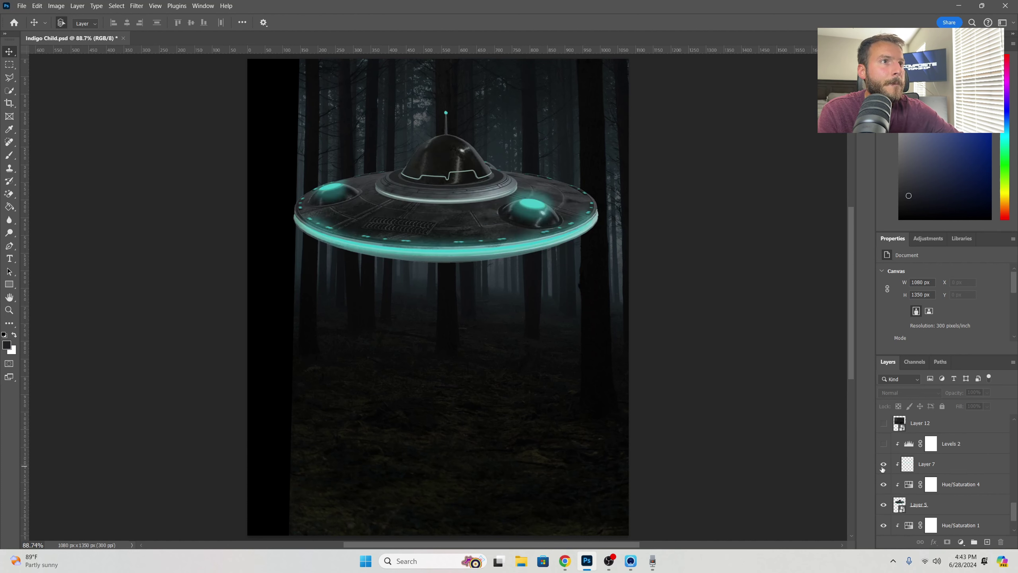
Reveal the bedroom and lighting layers, then show the foggy haze of Rectangle 2 over the window.
scroll(883, 474, "up", 3)
left_click_drag(883, 423, 883, 525)
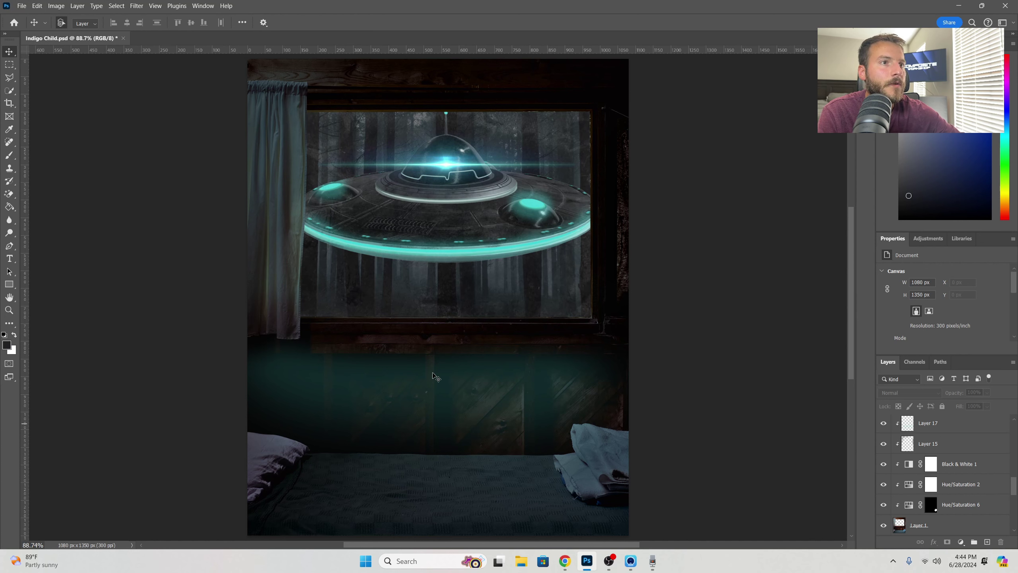
scroll(910, 452, "up", 2)
left_click(882, 443)
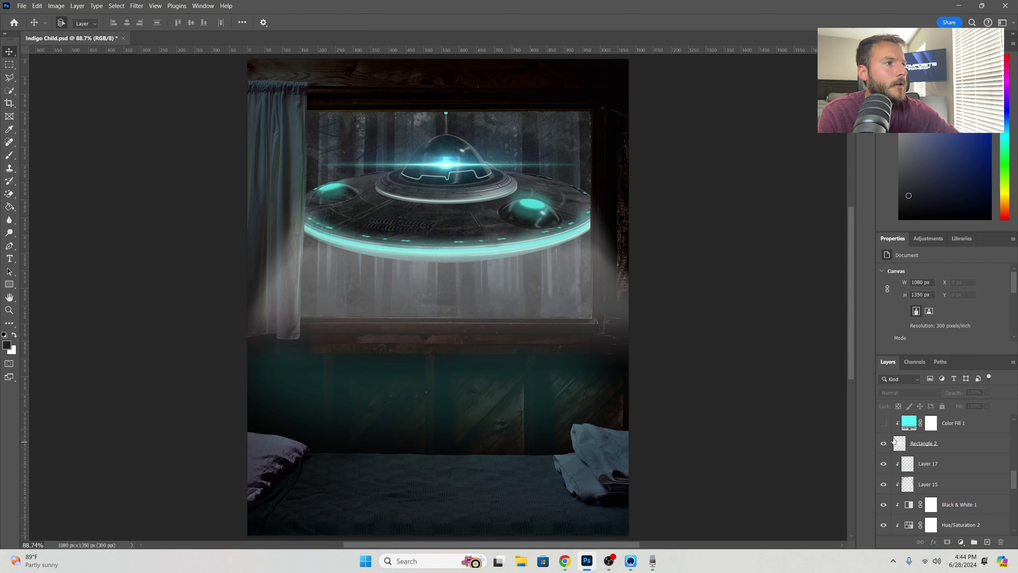
Show Color Fill 1's teal window tint, the bed shadow, and the stack of books on Layer 10.
left_click(883, 423)
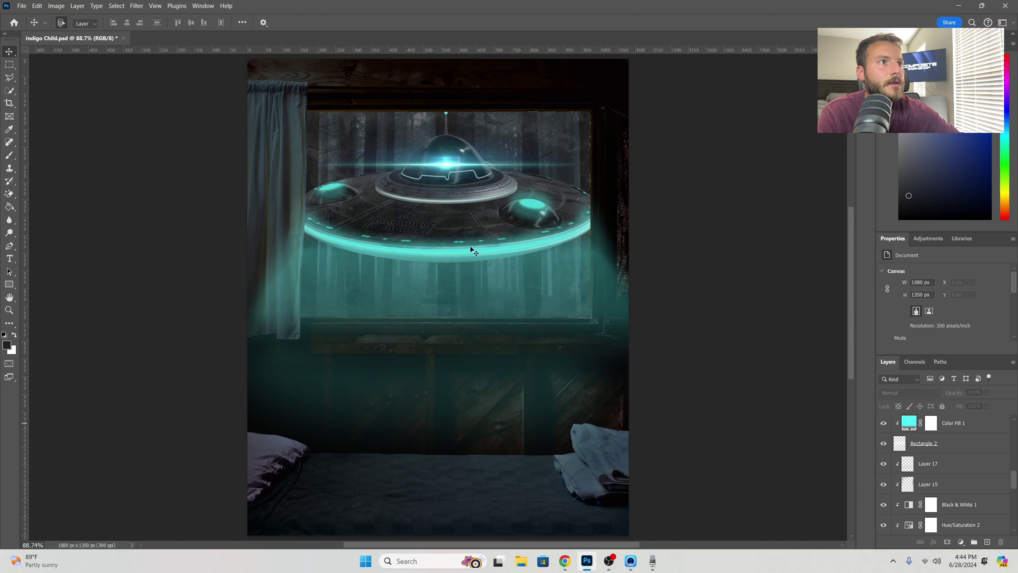
scroll(882, 416, "up", 2)
left_click(883, 443)
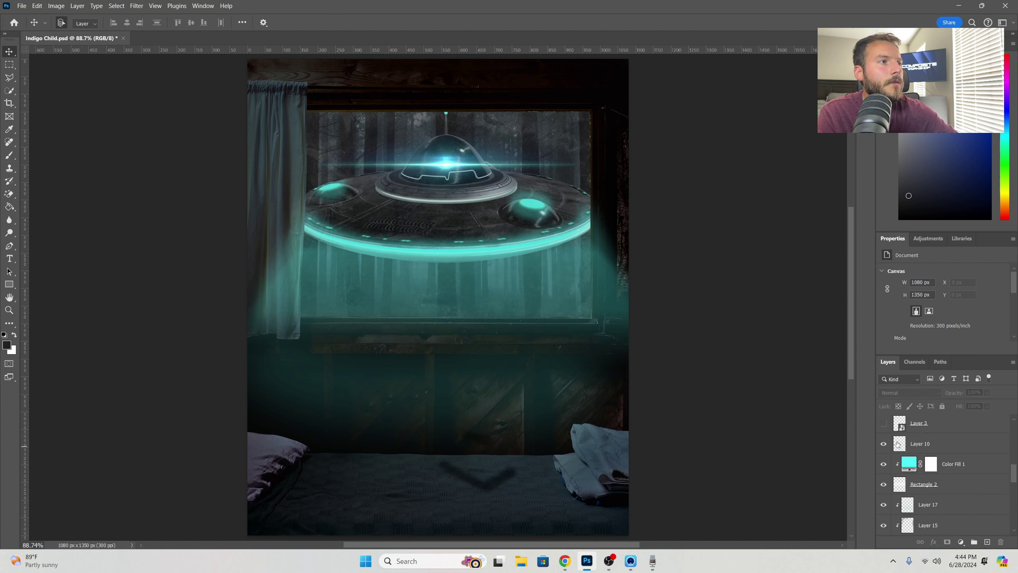
left_click(898, 444)
left_click(884, 423)
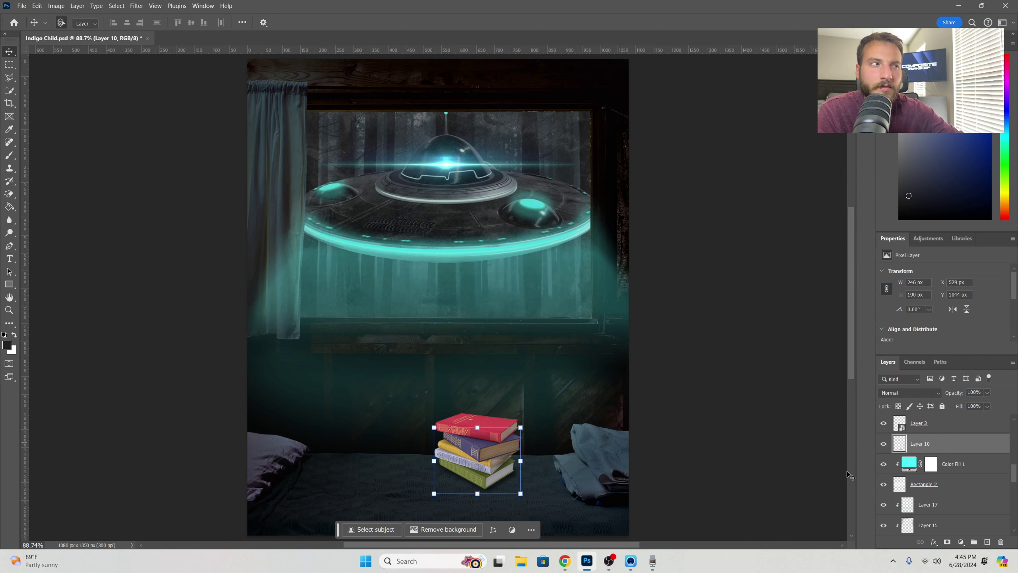
Turn on Levels 1, Color Fill 3 and Hue/Saturation 3 to darken and teal-tint the books.
scroll(909, 468, "up", 2)
left_click(884, 443)
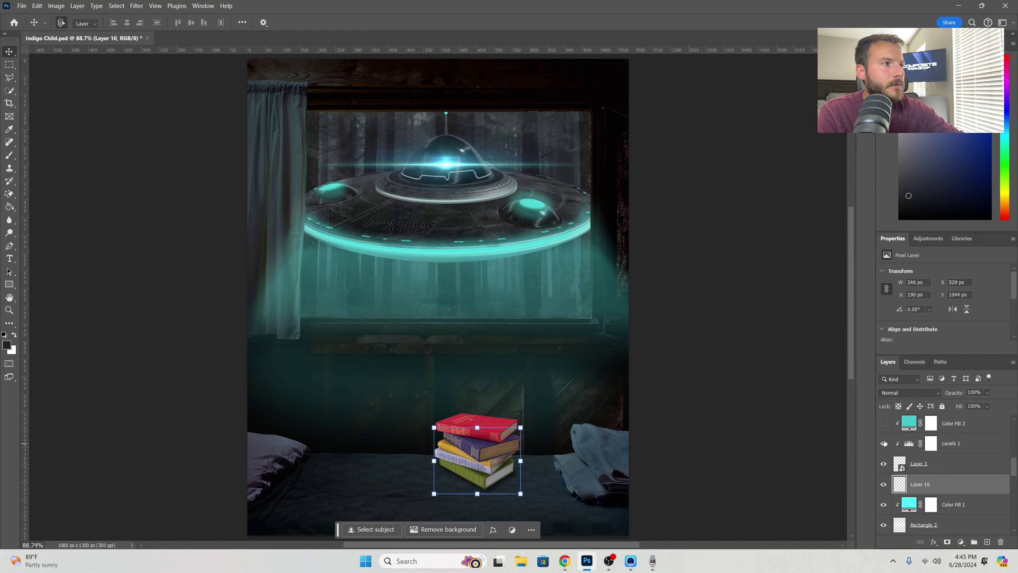
left_click(884, 423)
scroll(888, 441, "up", 1)
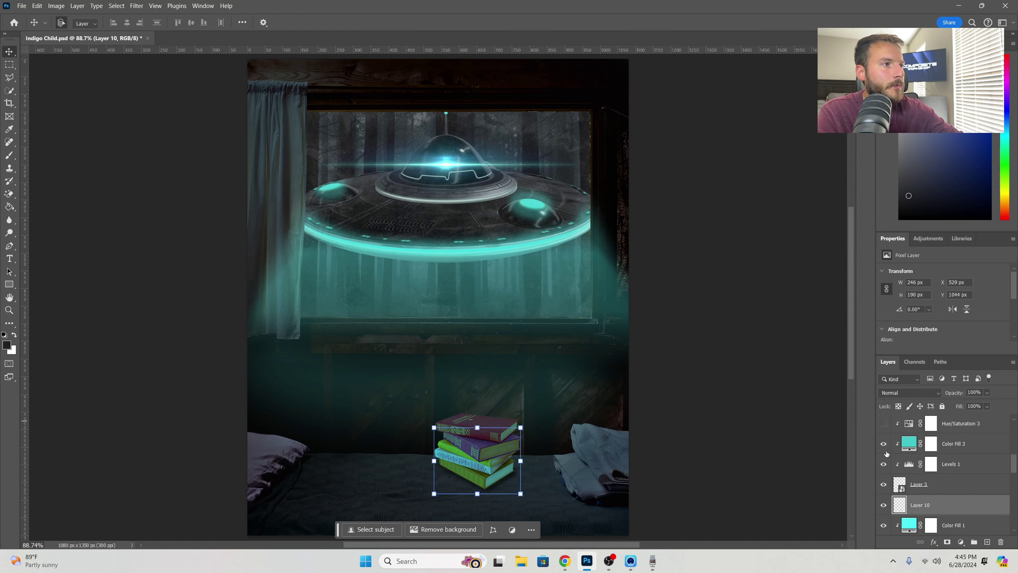
scroll(887, 457, "up", 1)
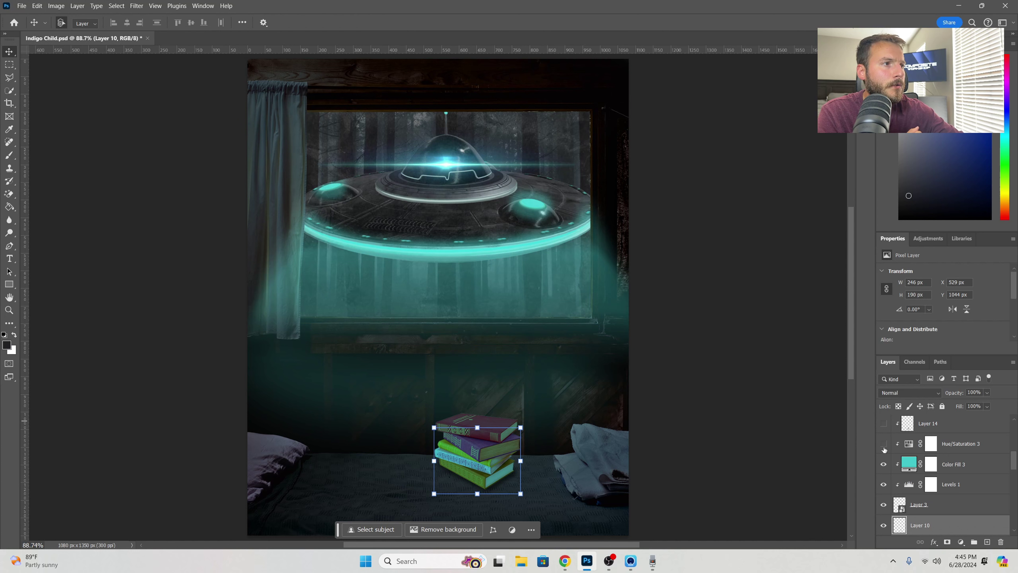
left_click(884, 446)
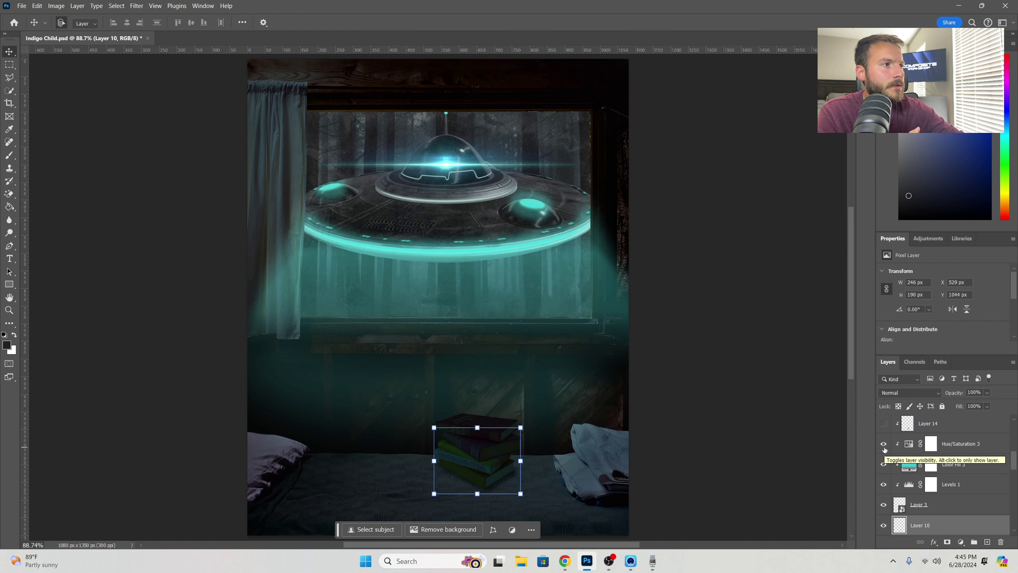
Show Layer 9 and Photo Filter 1, then reveal the boy on Layer 2 standing on the books.
scroll(885, 431, "up", 2)
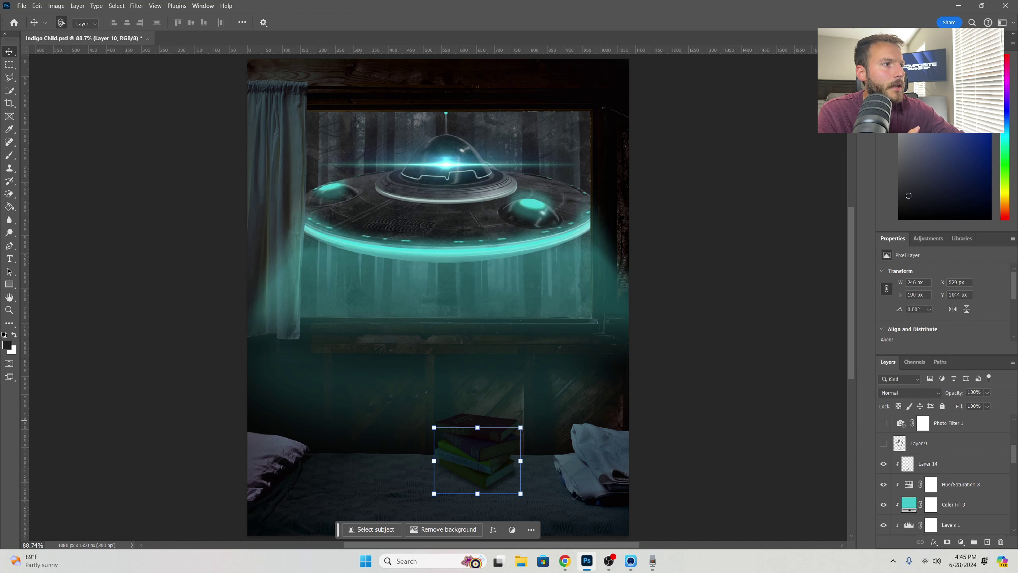
left_click(883, 443)
scroll(883, 445, "up", 1)
left_click(884, 444)
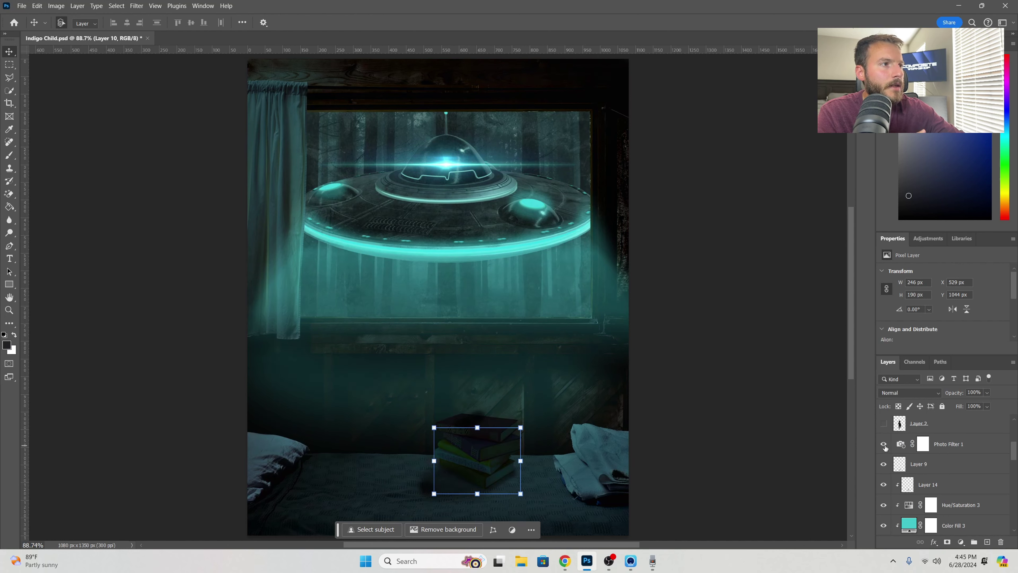
left_click(948, 444)
left_click(883, 423)
scroll(885, 441, "up", 2)
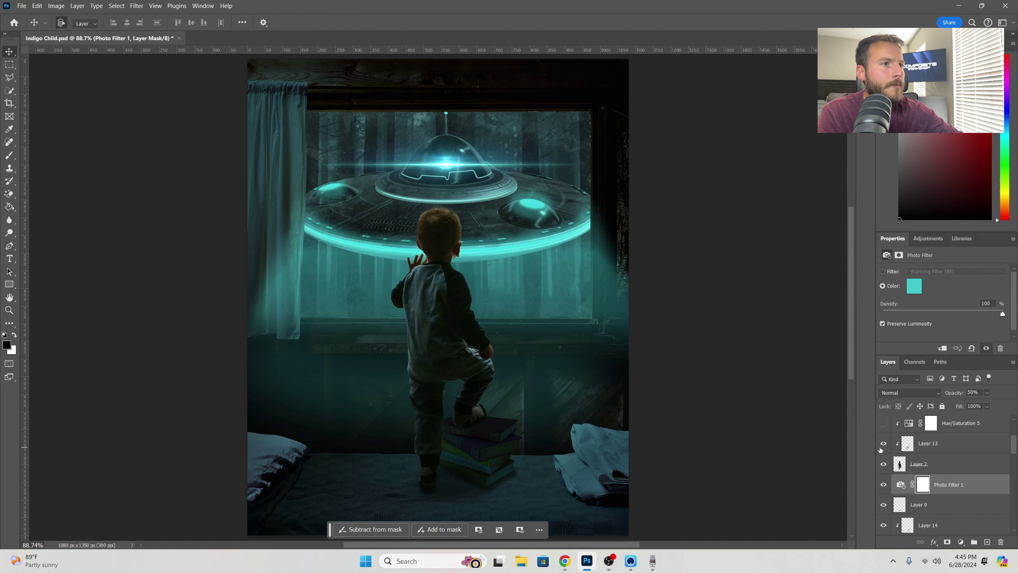
Turn on Hue/Saturation 5, Color Fill 2 and Layer 11 to darken and teal-tint the boy.
scroll(886, 433, "up", 1)
left_click(884, 443)
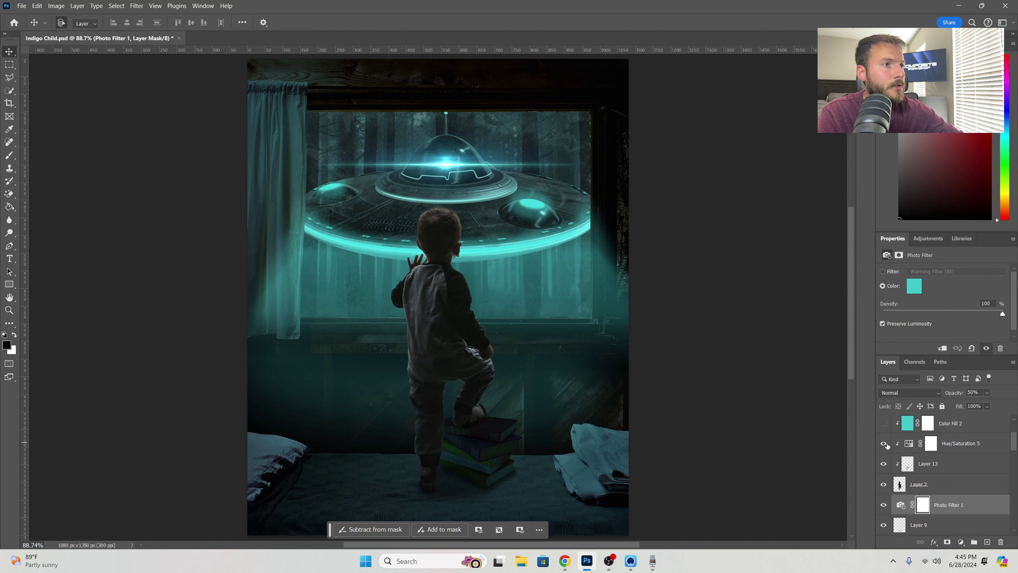
left_click(884, 423)
scroll(893, 445, "up", 2)
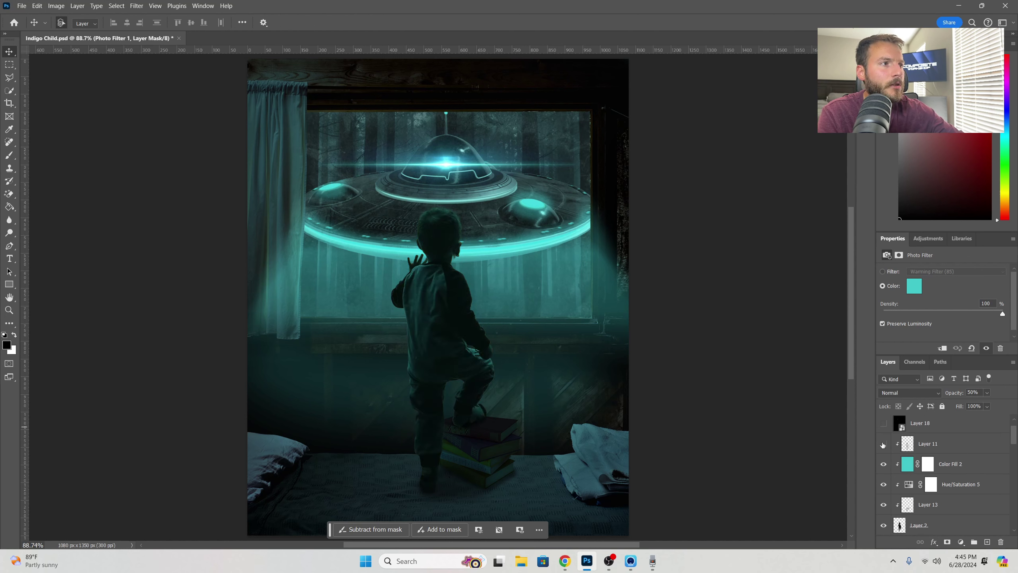
left_click(883, 444)
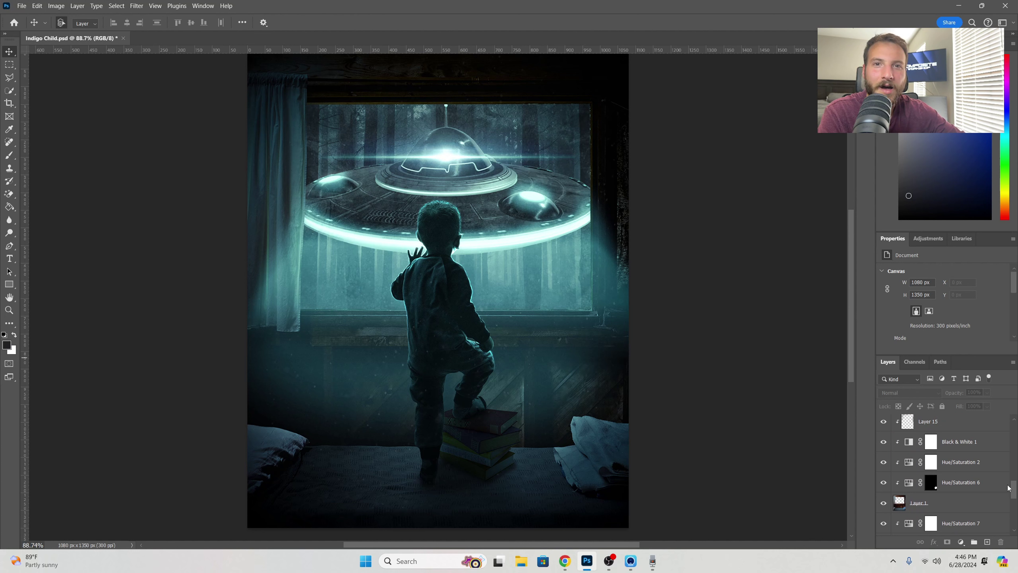
Scroll to the top of the Layers panel and select the merged Final smart-object layer.
mouse_move(1014, 433)
left_mouse_down()
mouse_move(1014, 444)
mouse_move(1014, 421)
left_mouse_up()
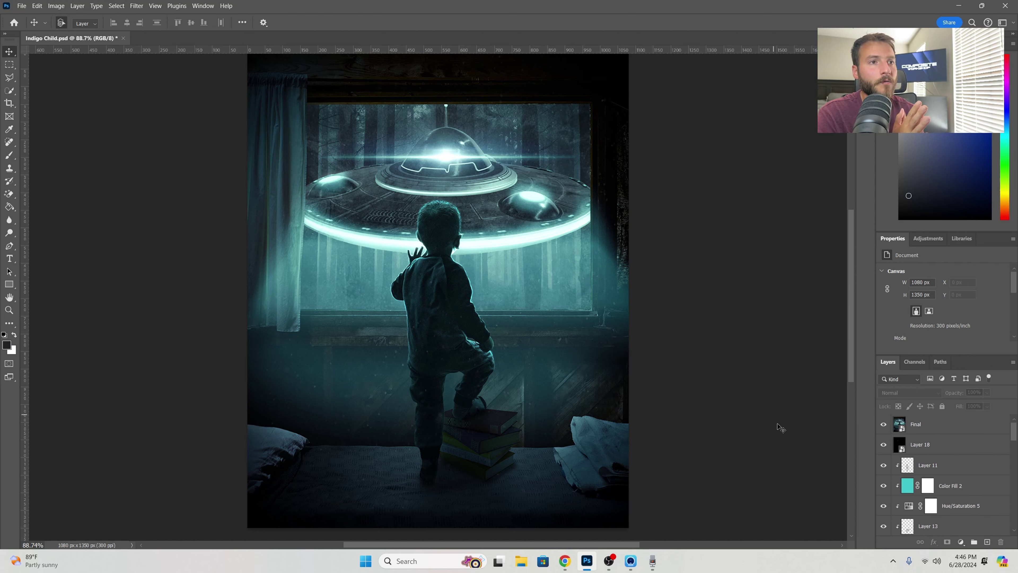
left_click(922, 424)
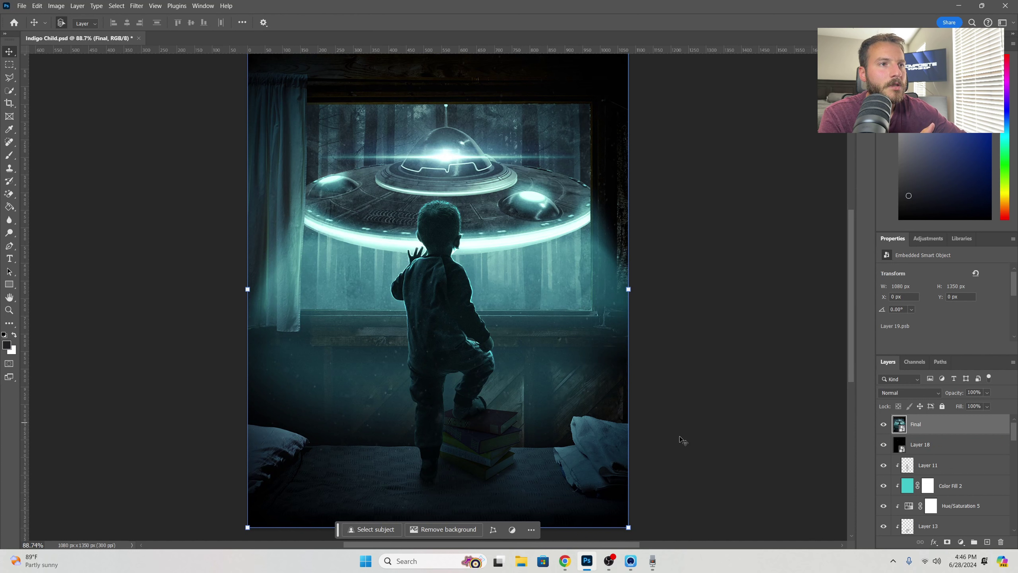
left_click(783, 352)
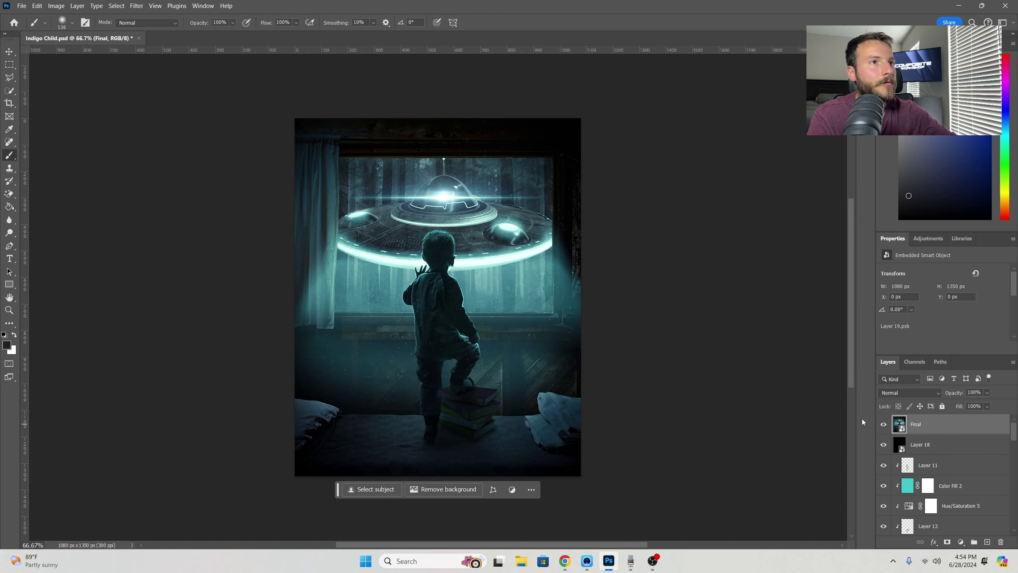
left_click(137, 5)
left_click(154, 200)
left_click(240, 213)
left_click(295, 108)
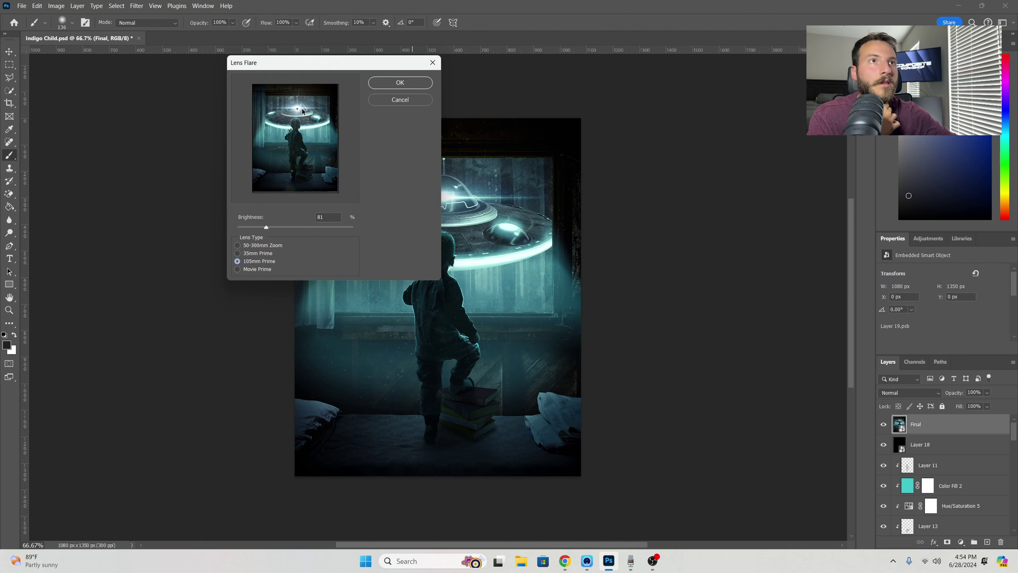
Confirm the Lens Flare placed on the UFO dome as a smart filter.
left_click(400, 83)
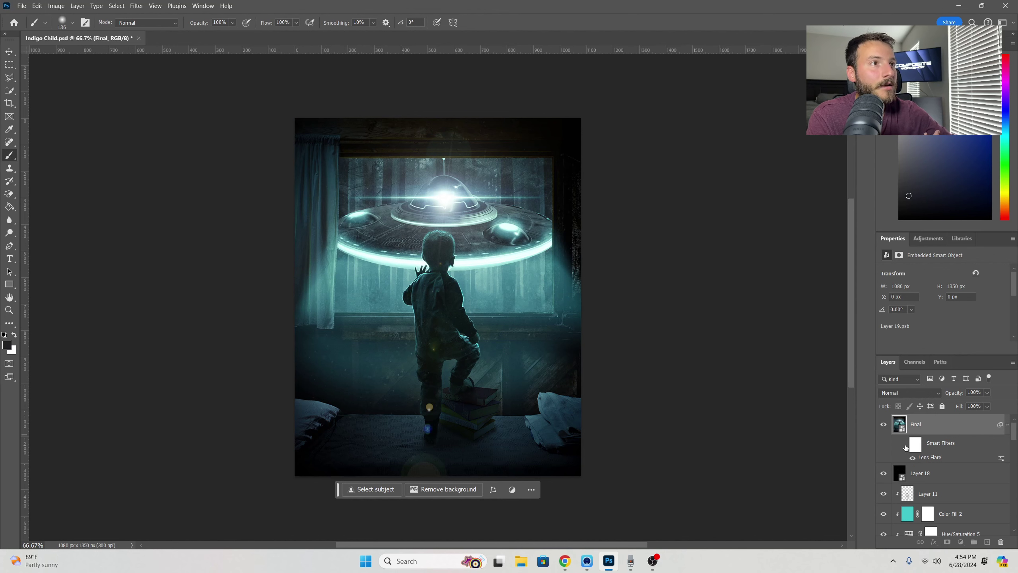
Toggle the Lens Flare to compare, then paint out the flare specks near the boy's feet on its filter mask.
left_click(906, 444)
left_click(905, 444)
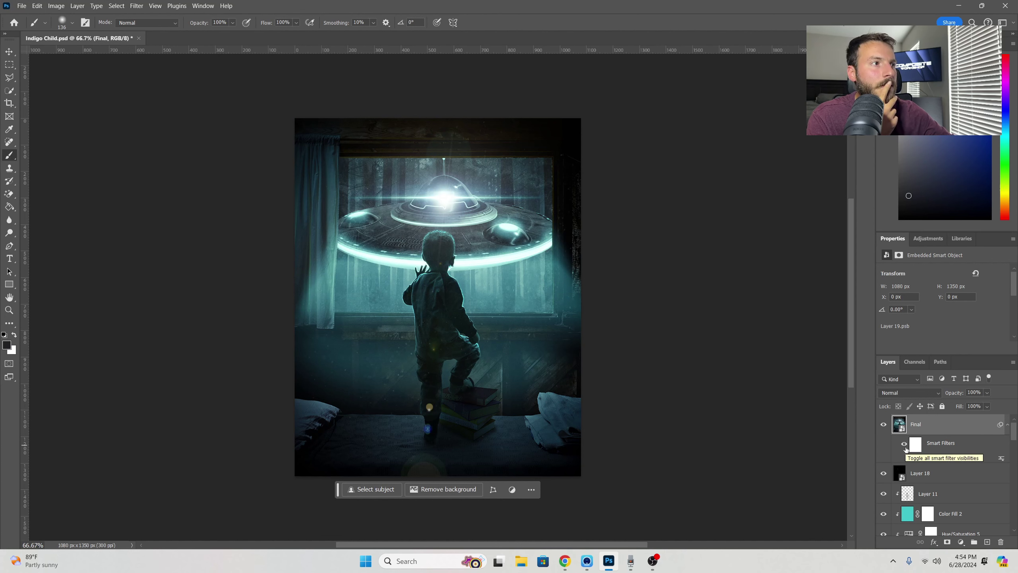
left_click(915, 444)
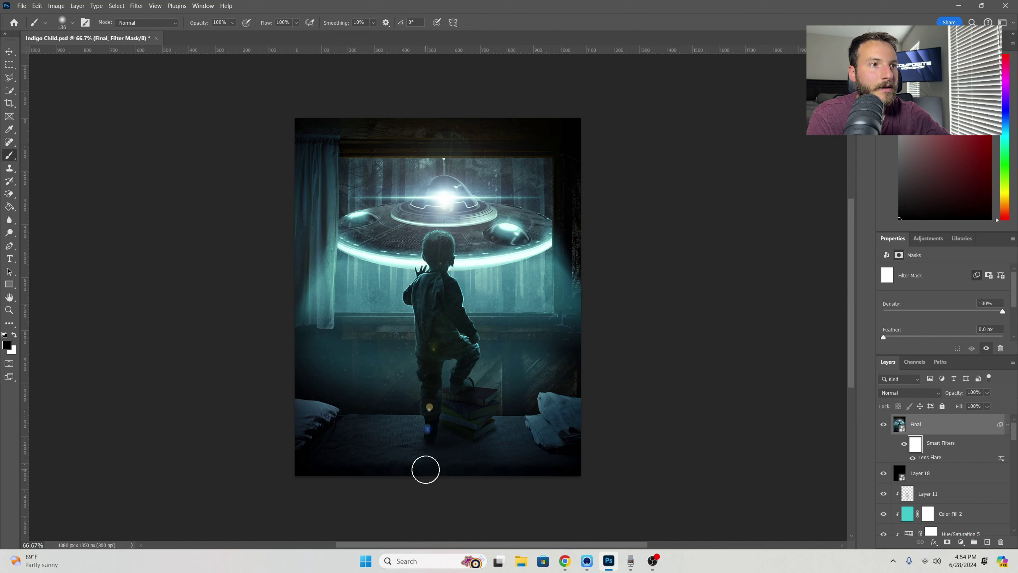
mouse_move(423, 468)
left_mouse_down()
mouse_move(443, 462)
mouse_move(435, 412)
mouse_move(430, 424)
mouse_move(434, 370)
left_mouse_up()
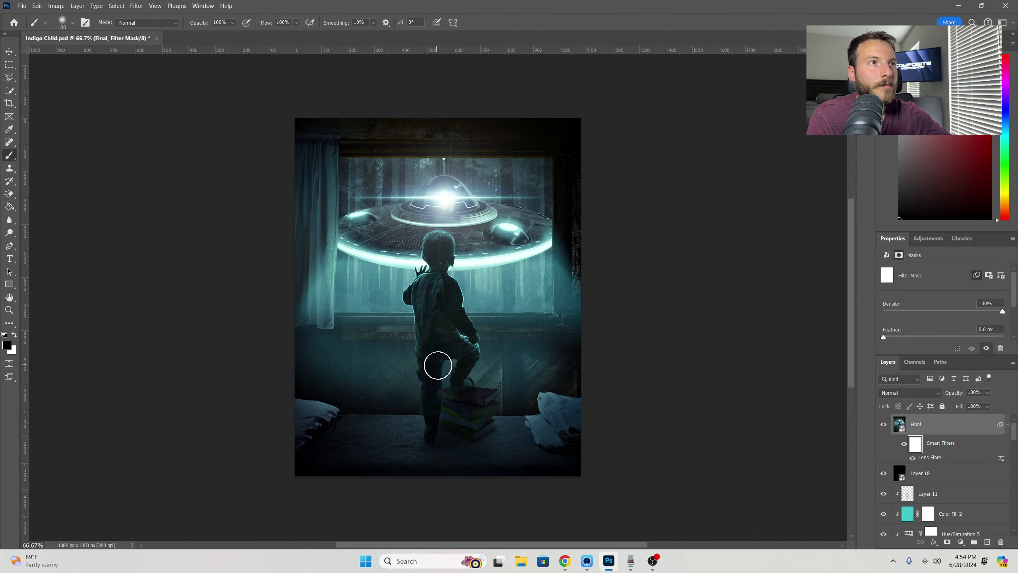